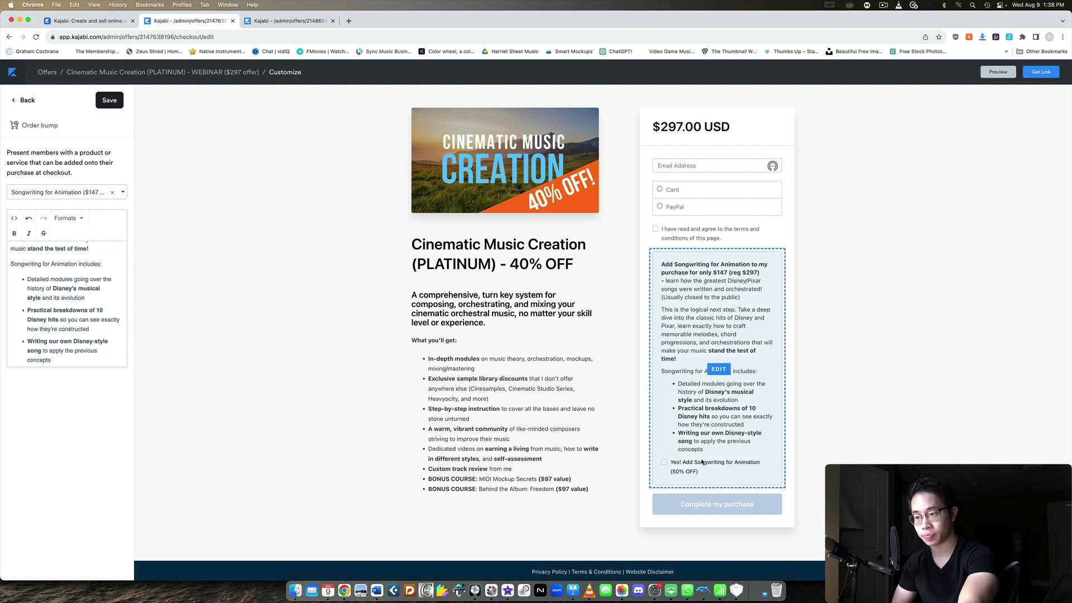
Tick the 'Yes! Add Songwriting for Animation' order bump so the total reads $444.00 USD
left_click(664, 465)
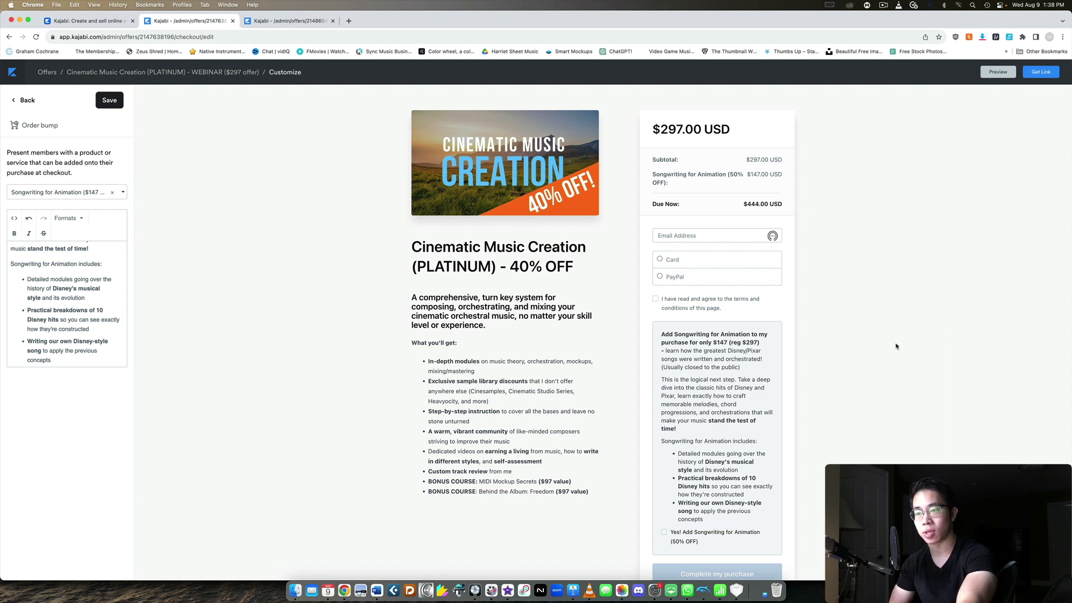
scroll(896, 346, "down", 1)
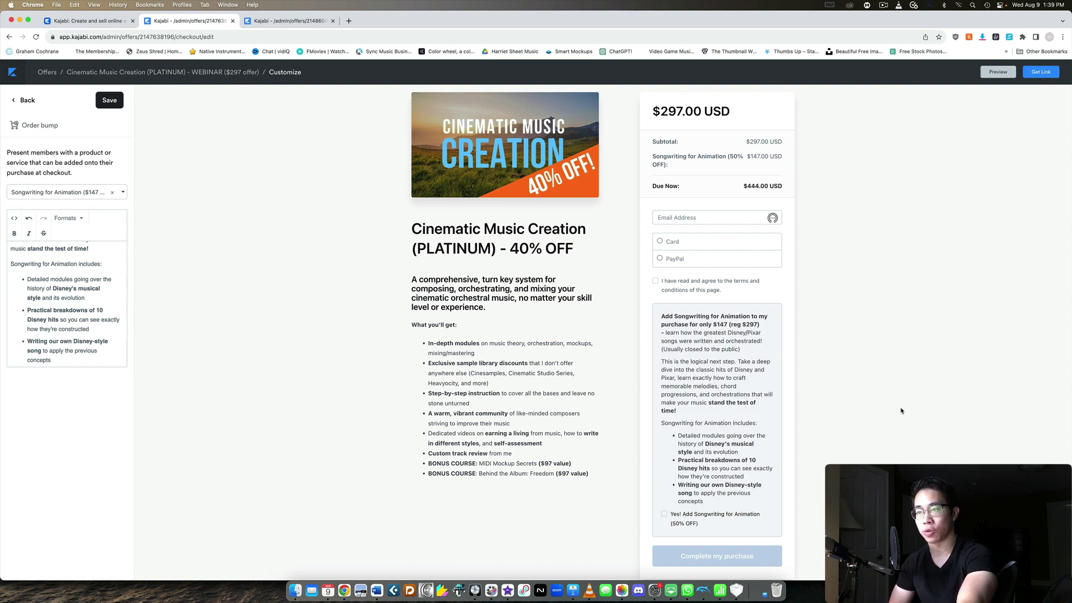
left_click(282, 22)
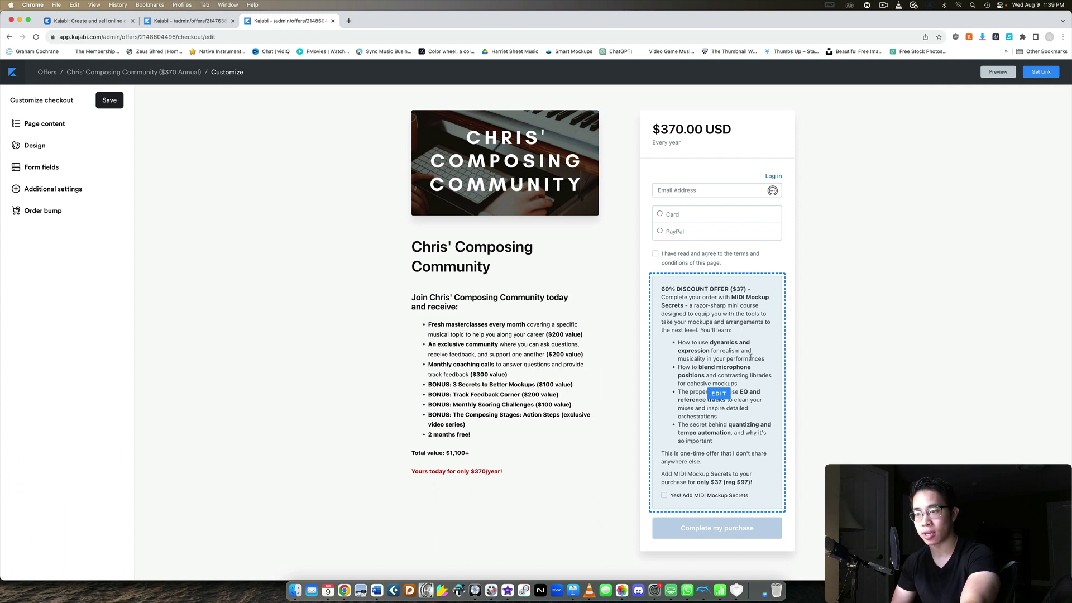
left_click(663, 497)
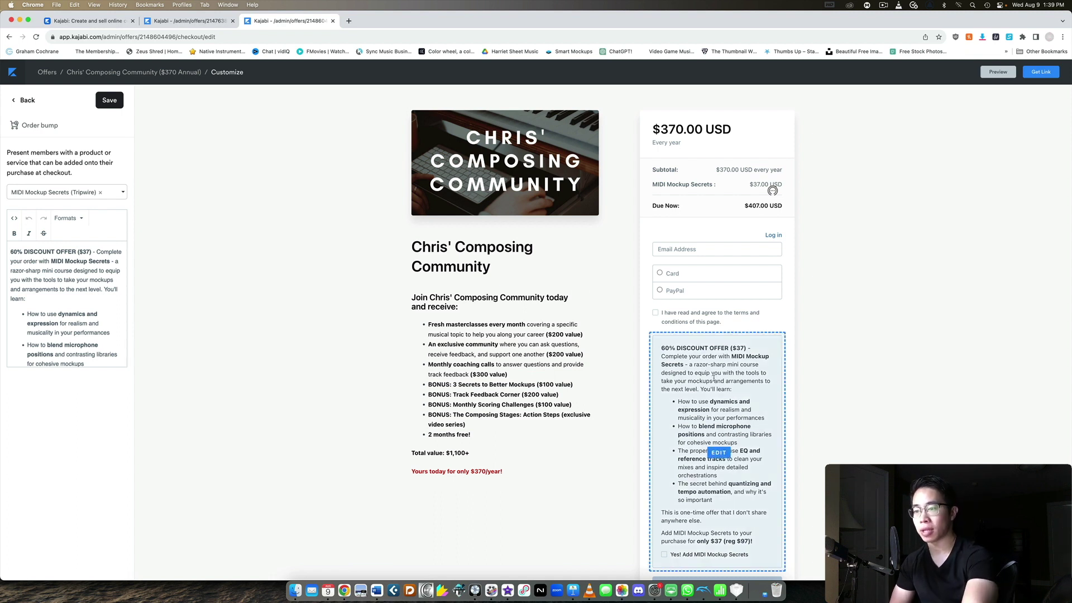
scroll(717, 378, "down", 2)
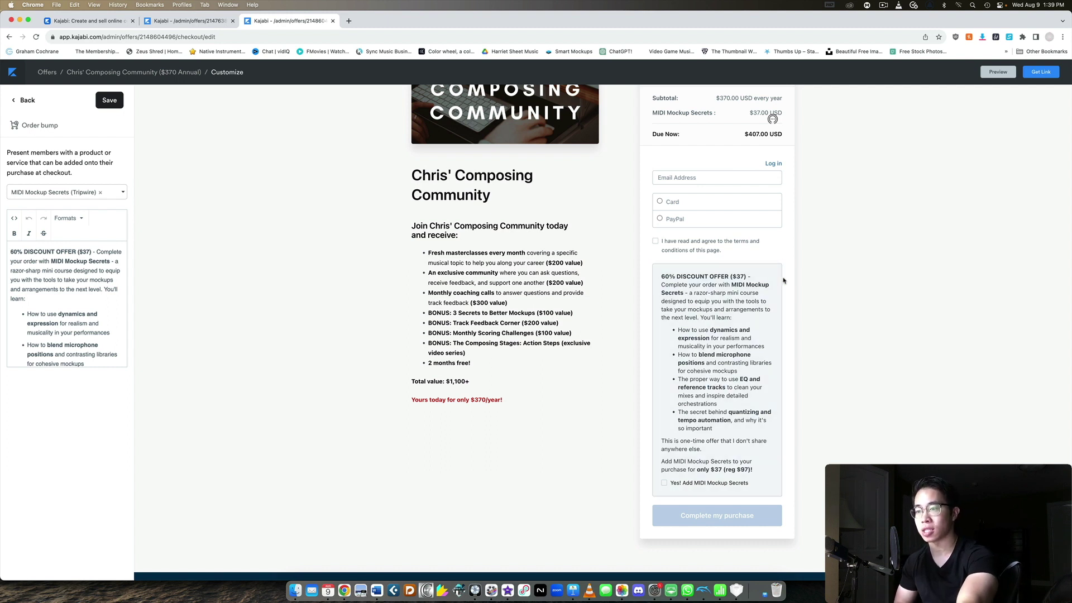
scroll(816, 274, "up", 3)
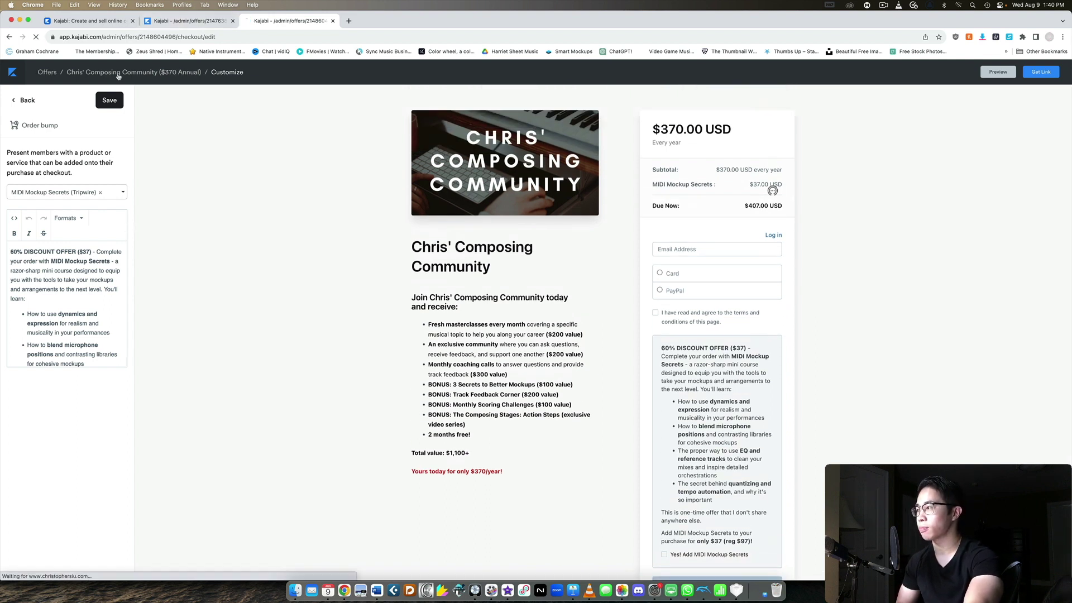
left_click(184, 21)
Return to the Cinematic Music Creation (PLATINUM) - WEBINAR offer and show its Upsells (2) flow
left_click(134, 72)
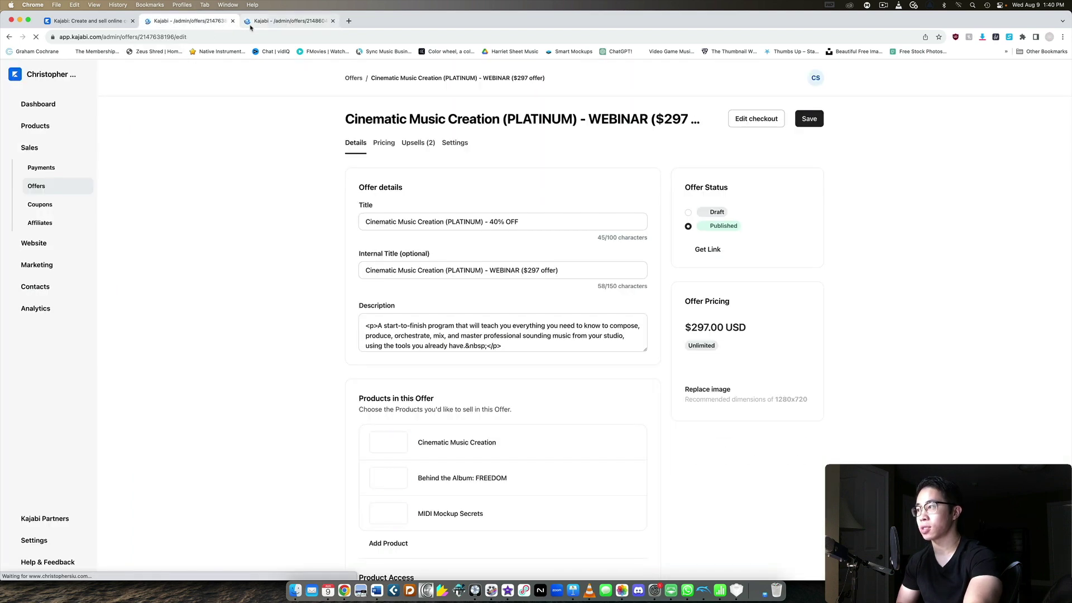
left_click(417, 144)
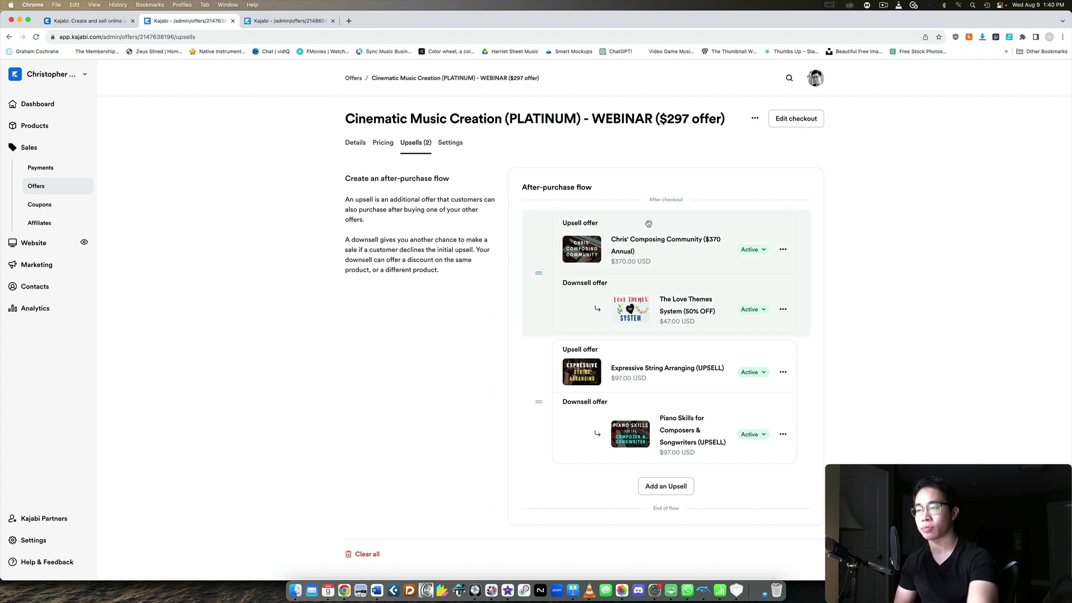
Open the Chris' Composing Community upsell editor and inspect its subtitle text
left_click(657, 239)
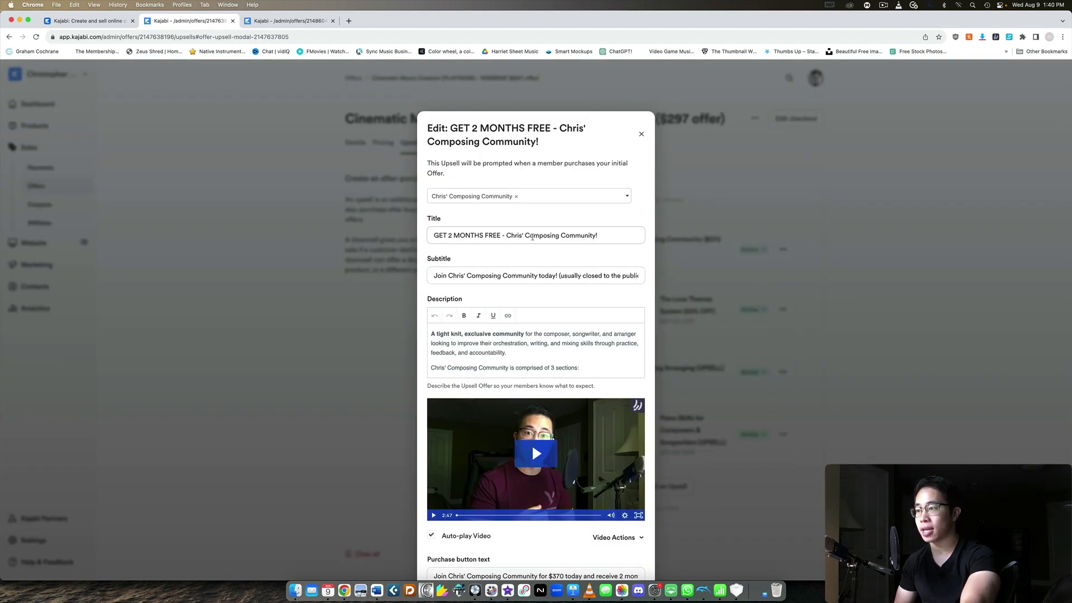
left_click_drag(566, 275, 663, 276)
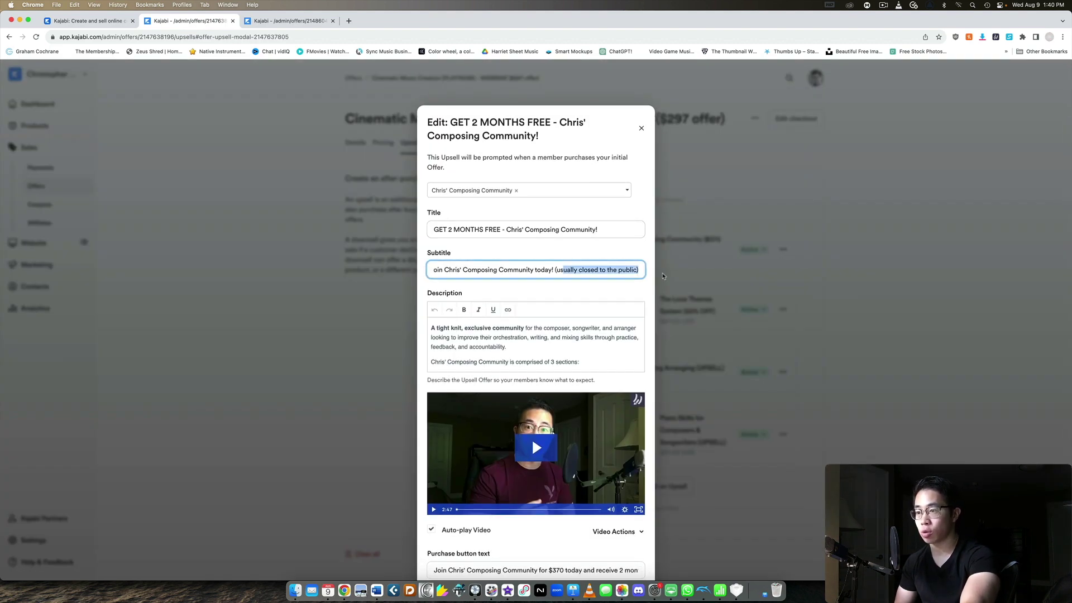
left_click(575, 270)
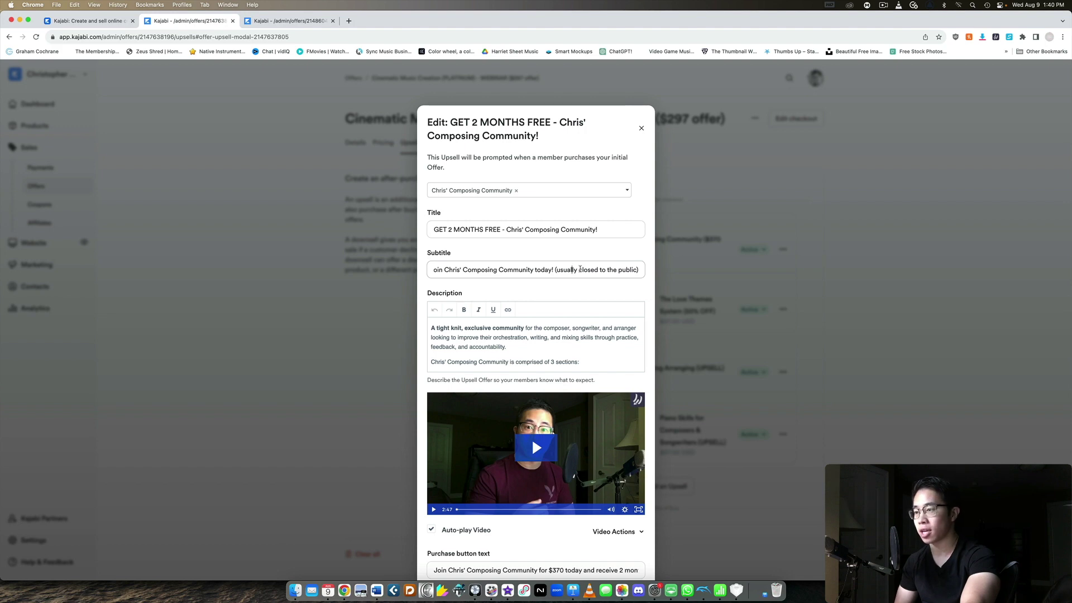
left_click_drag(580, 264, 489, 258)
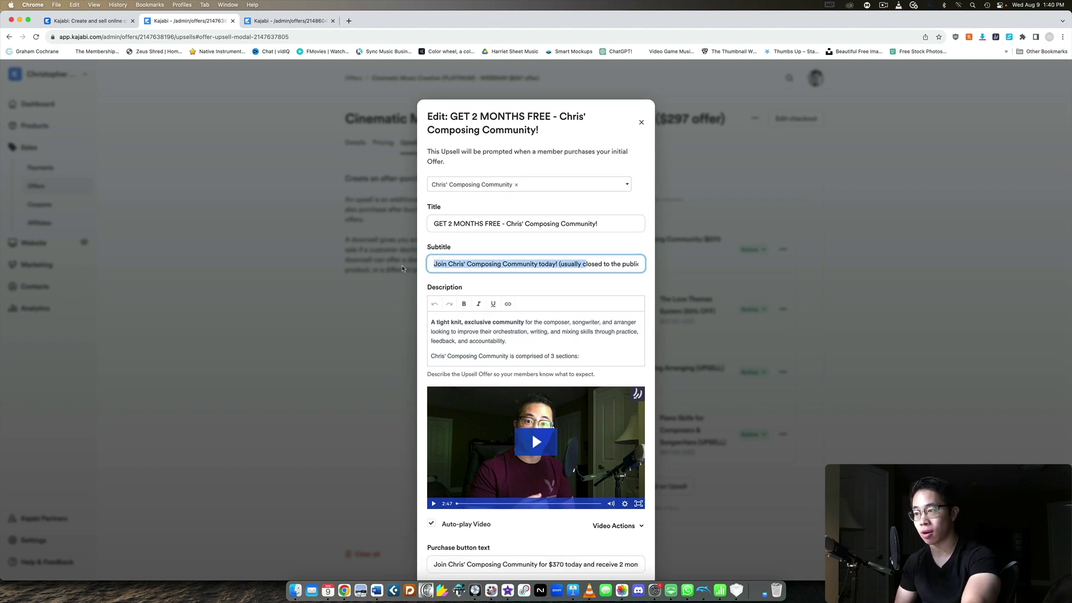
key("Left")
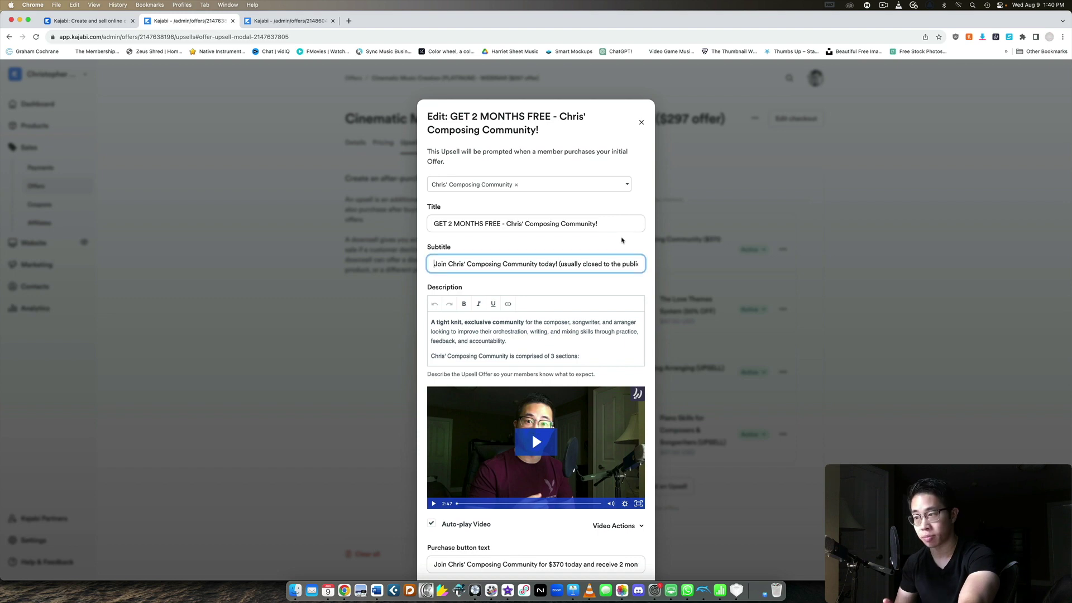
Check the upsell's purchase button text, then close the editor without changes
scroll(618, 241, "down", 3)
scroll(525, 274, "down", 5)
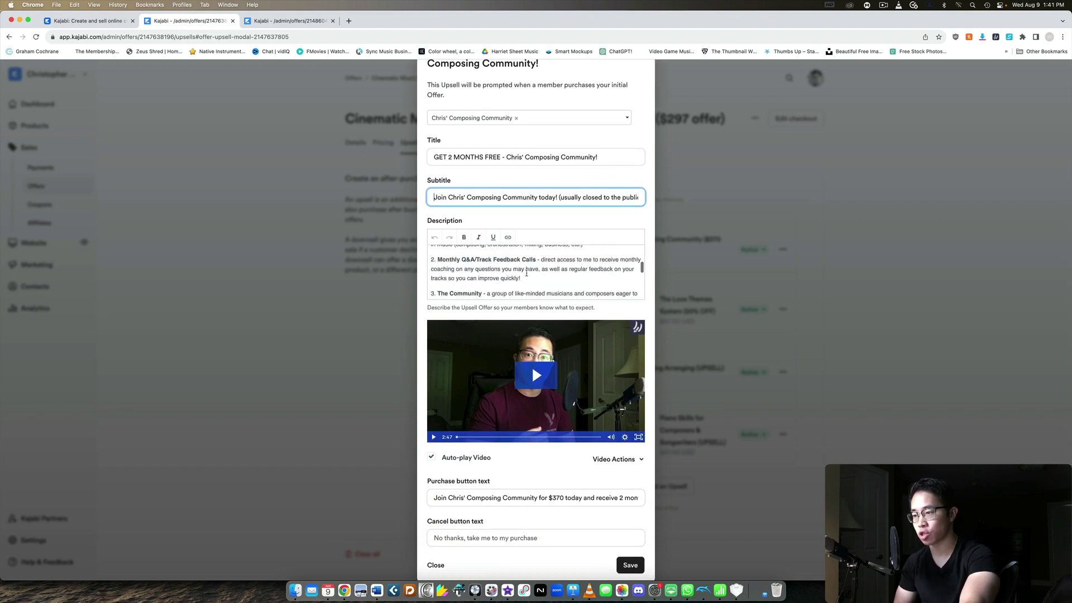
scroll(533, 374, "down", 1)
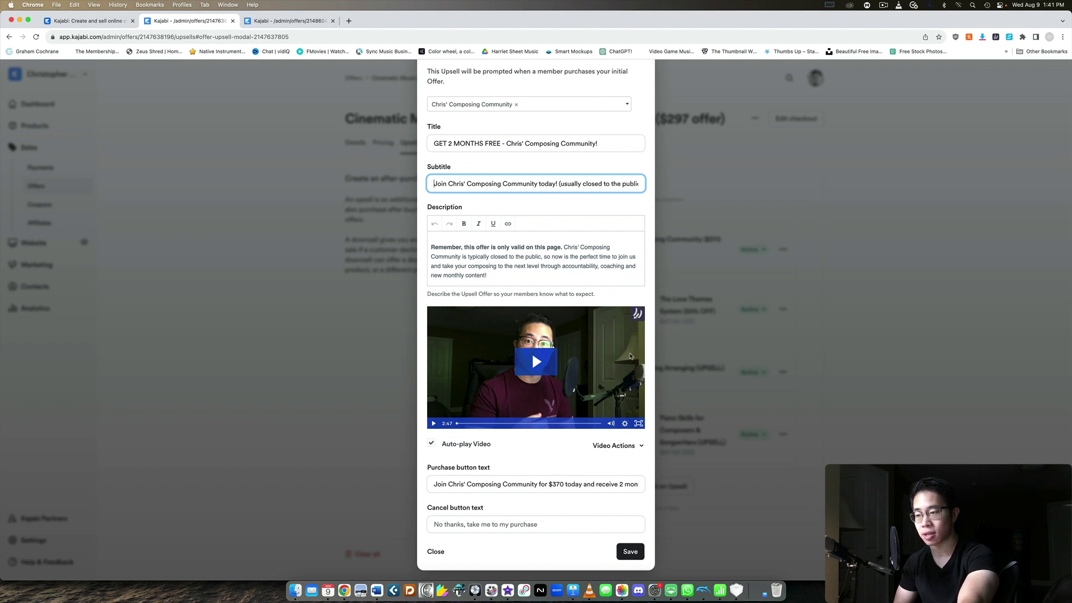
left_click_drag(434, 484, 698, 492)
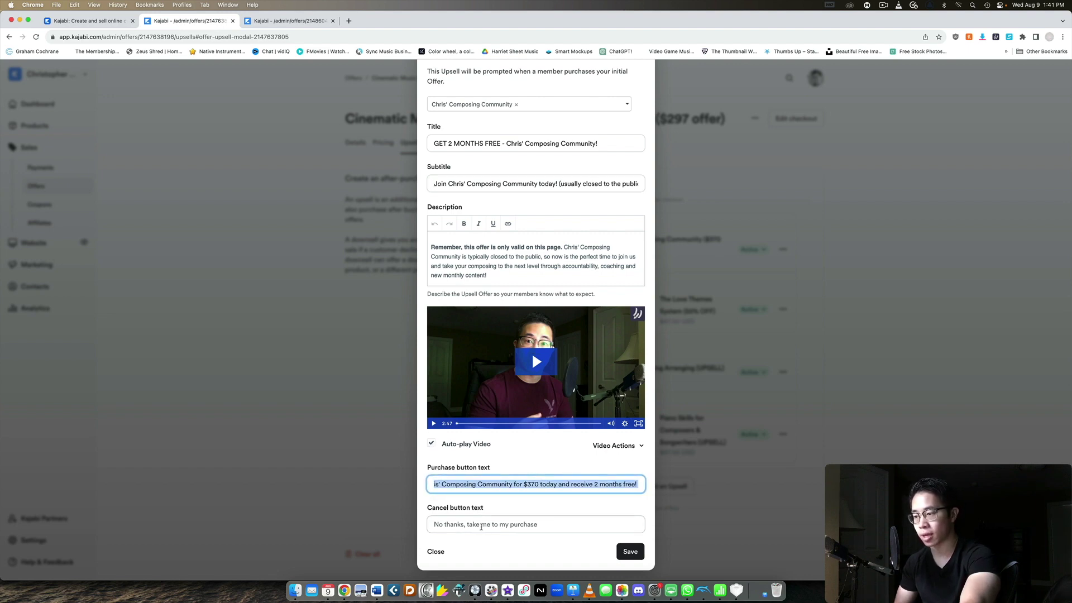
left_click(463, 484)
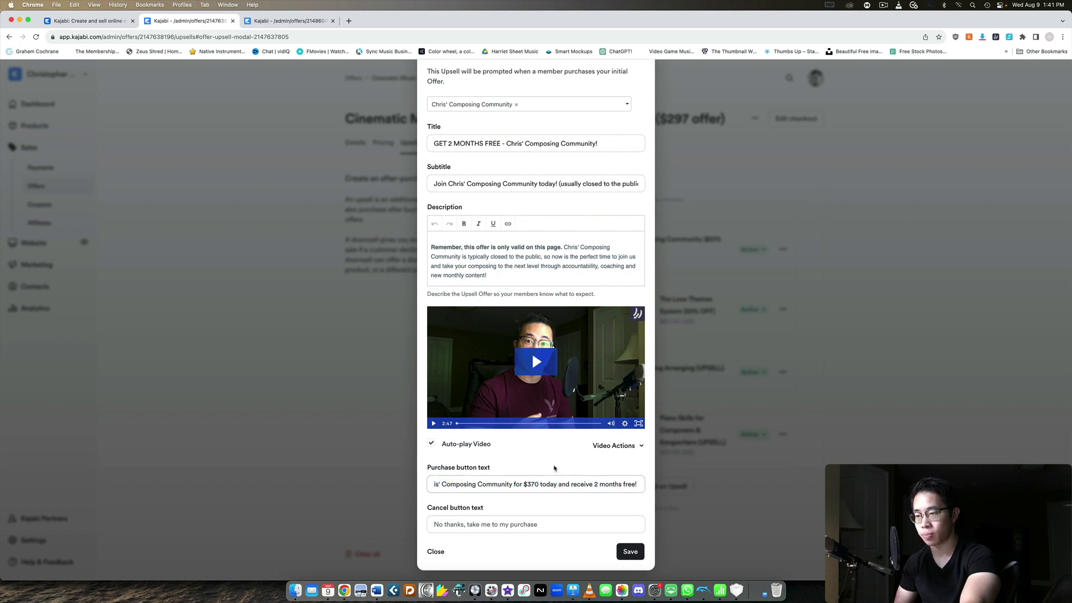
scroll(540, 476, "up", 3)
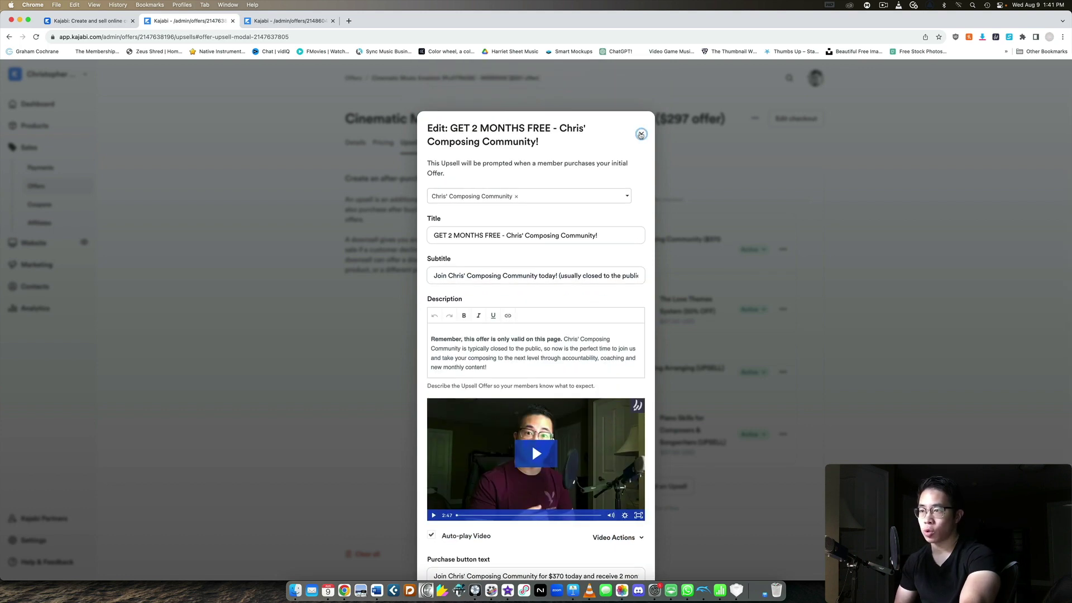
left_click(640, 134)
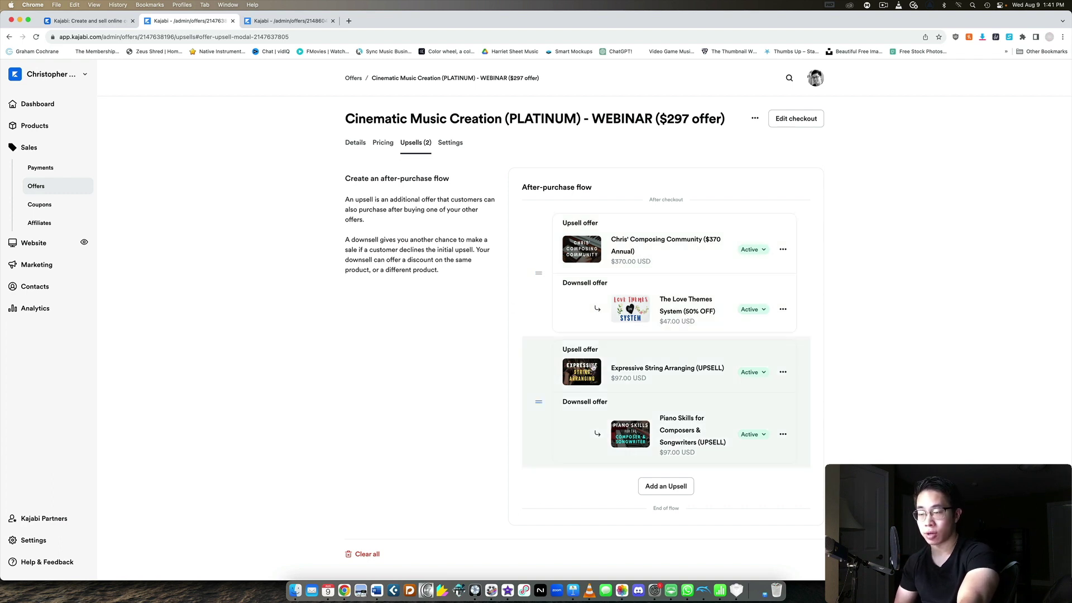
Change the Expressive String Arranging upsell title to 60% OFF… Normally $247!
left_click(619, 373)
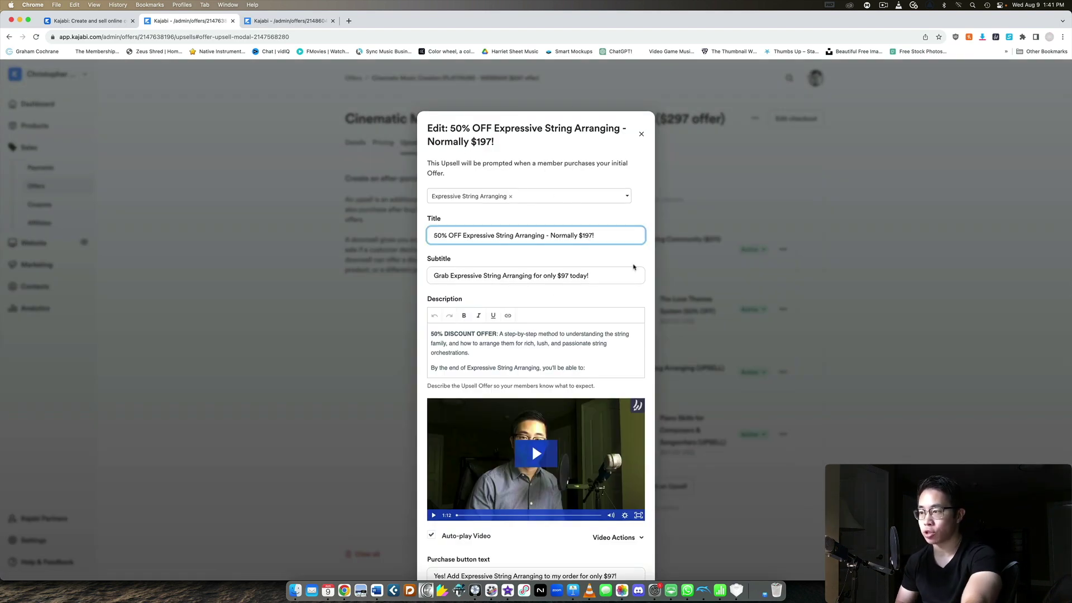
key("BackSpace")
key("BackSpace")
type("24")
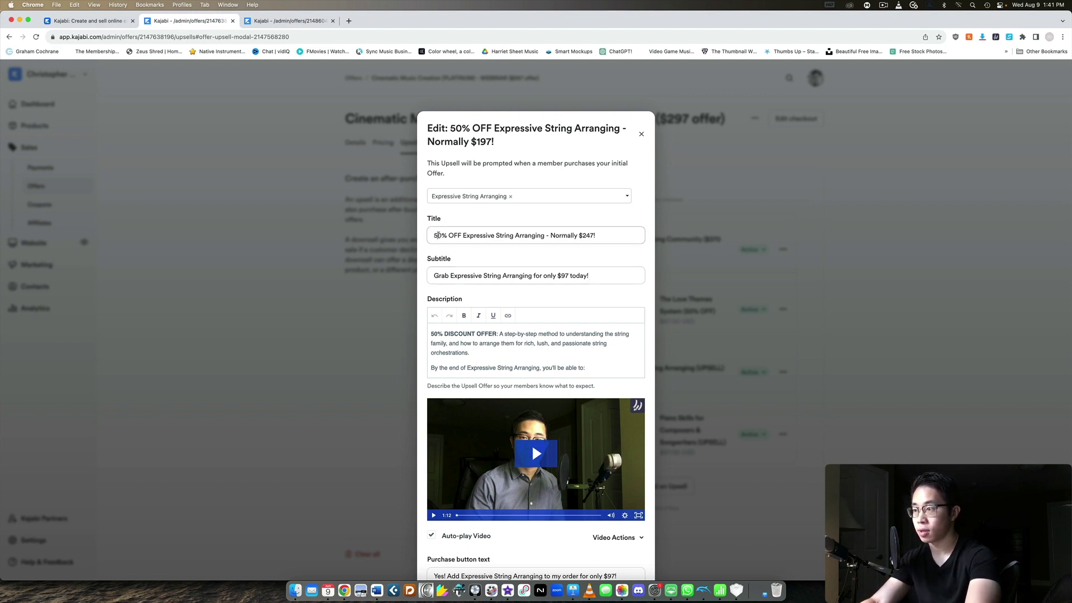
left_click(439, 235)
key("BackSpace")
type("6")
scroll(511, 236, "down", 3)
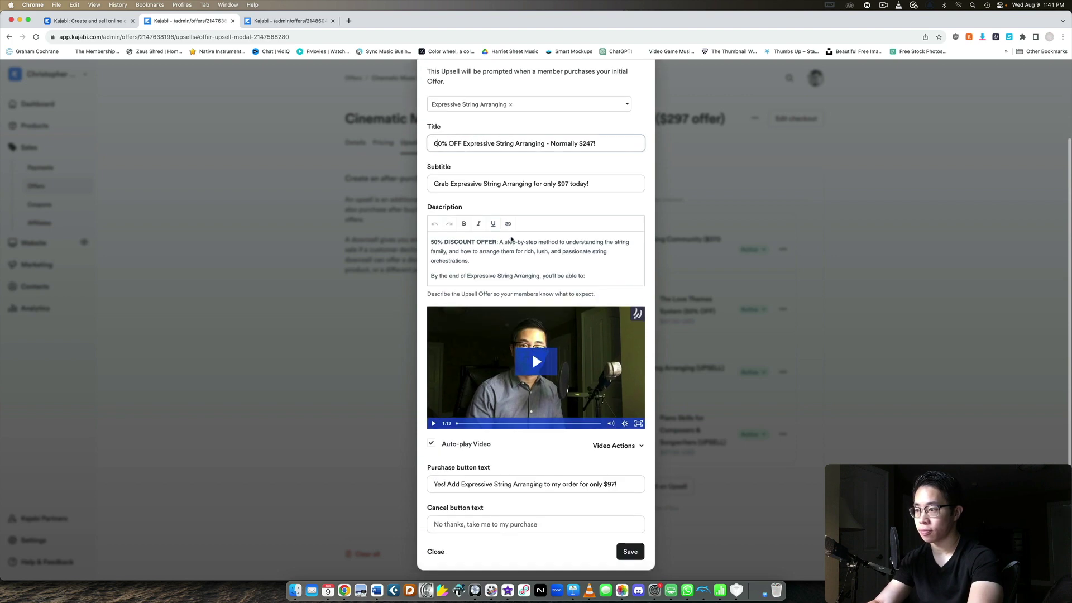
left_click(433, 242)
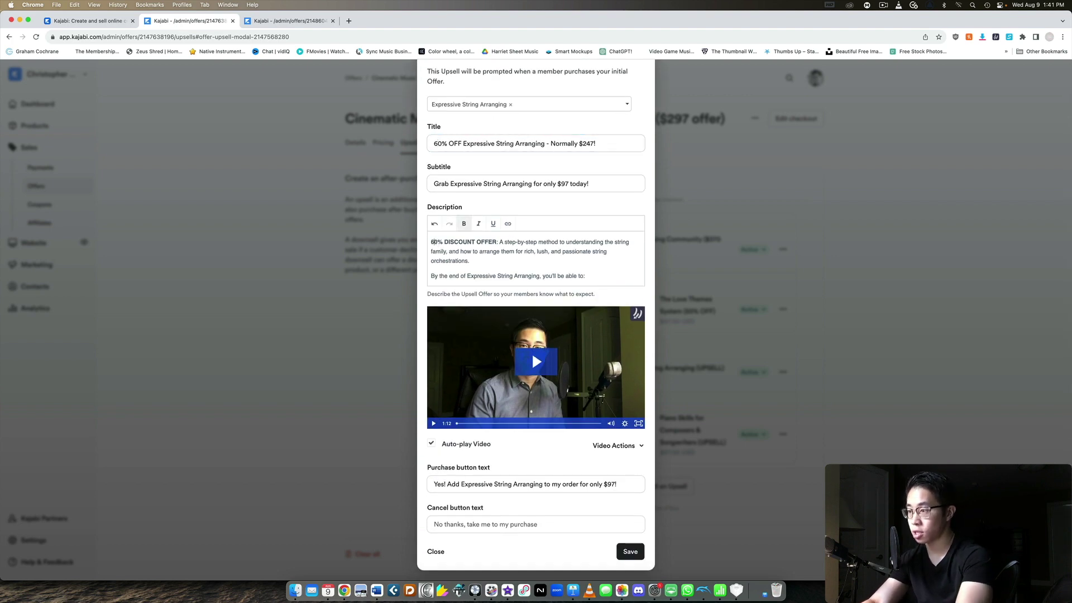
scroll(506, 210, "up", 3)
Link the upsell to the Expressive String Arranging (UPSELL 2) offer
left_click(474, 196)
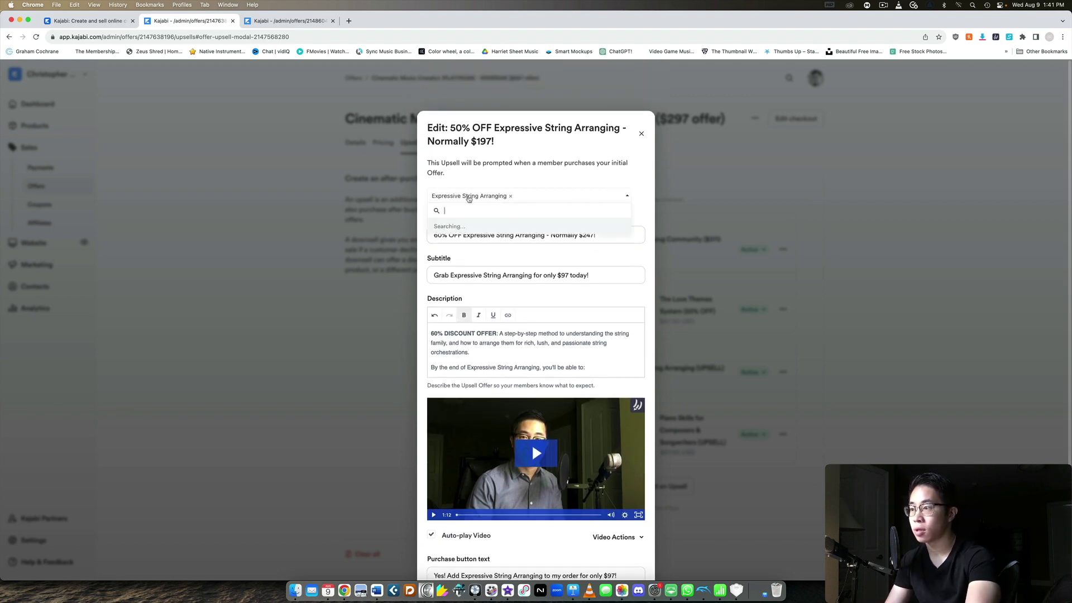
type("upsell")
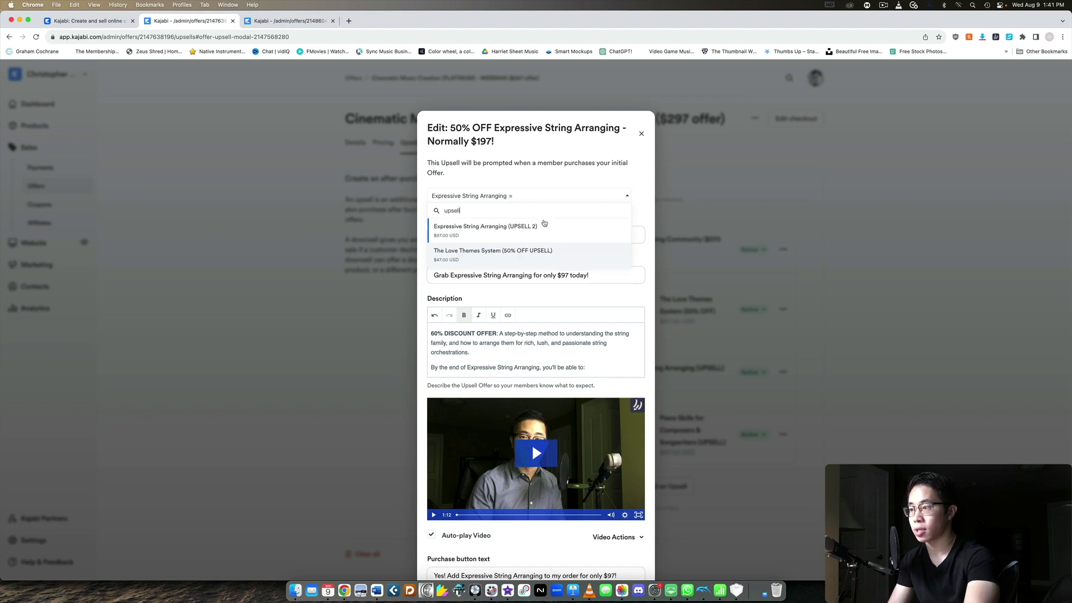
left_click(510, 237)
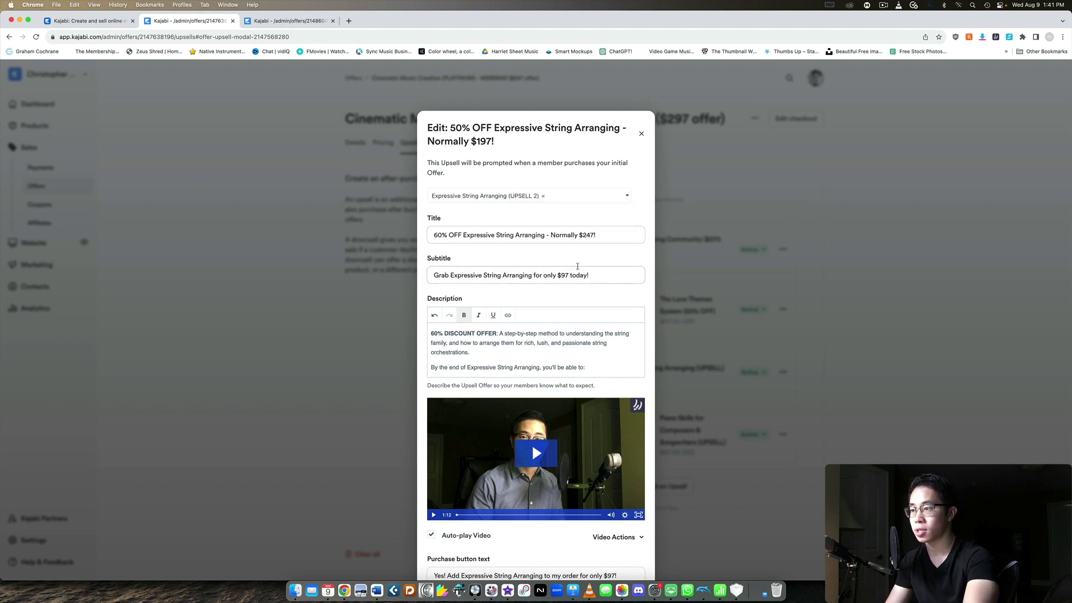
Review the upsell description and save the edited Expressive String Arranging upsell
scroll(577, 266, "down", 3)
left_click(578, 267)
key("super+a")
scroll(558, 268, "down", 3)
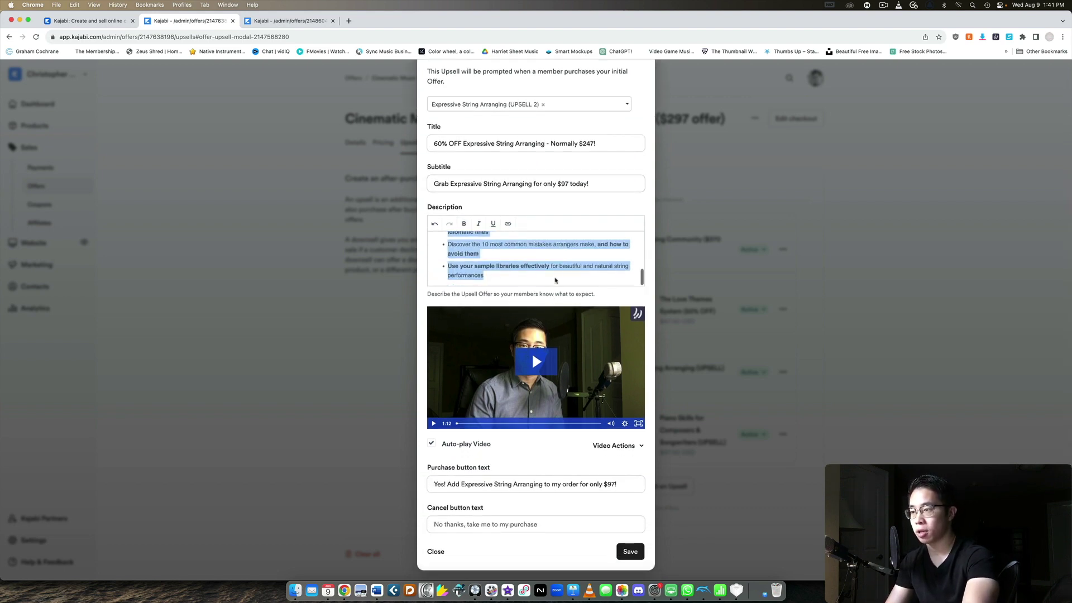
left_click(555, 273)
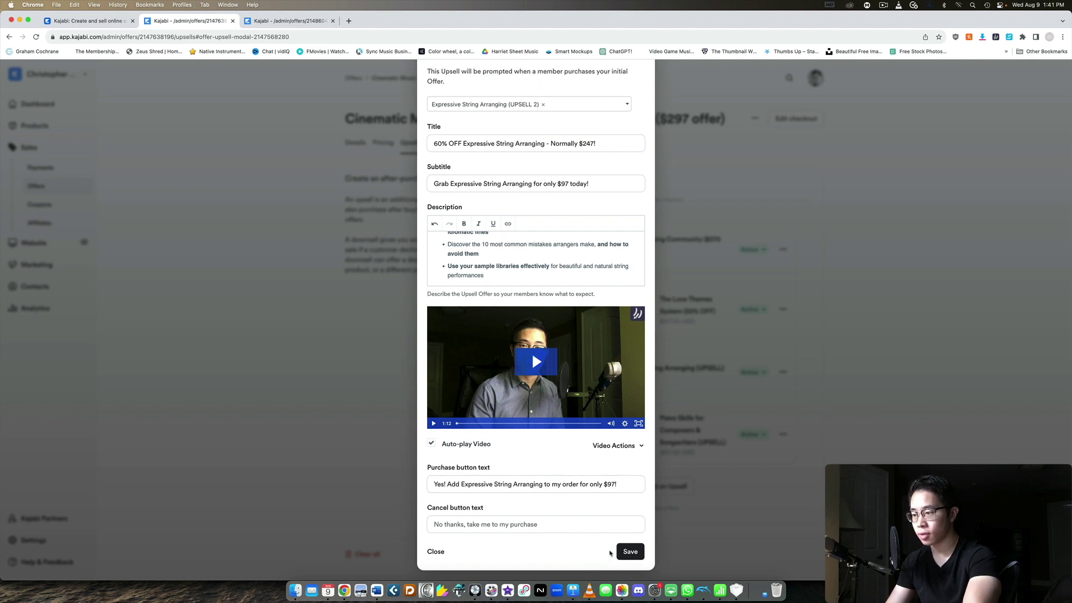
scroll(558, 502, "up", 4)
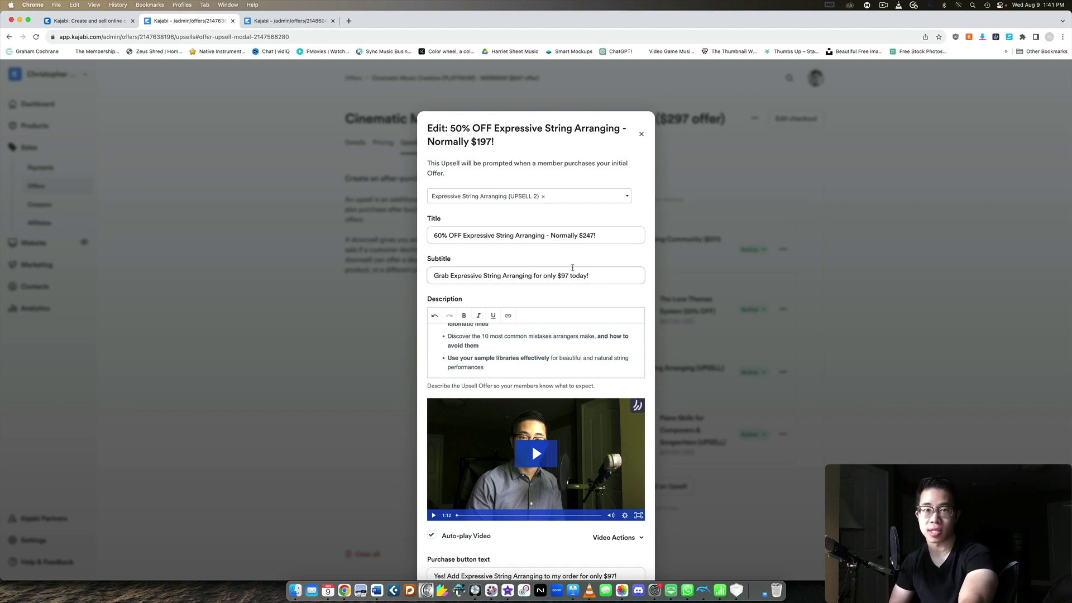
scroll(591, 256, "down", 3)
left_click(630, 551)
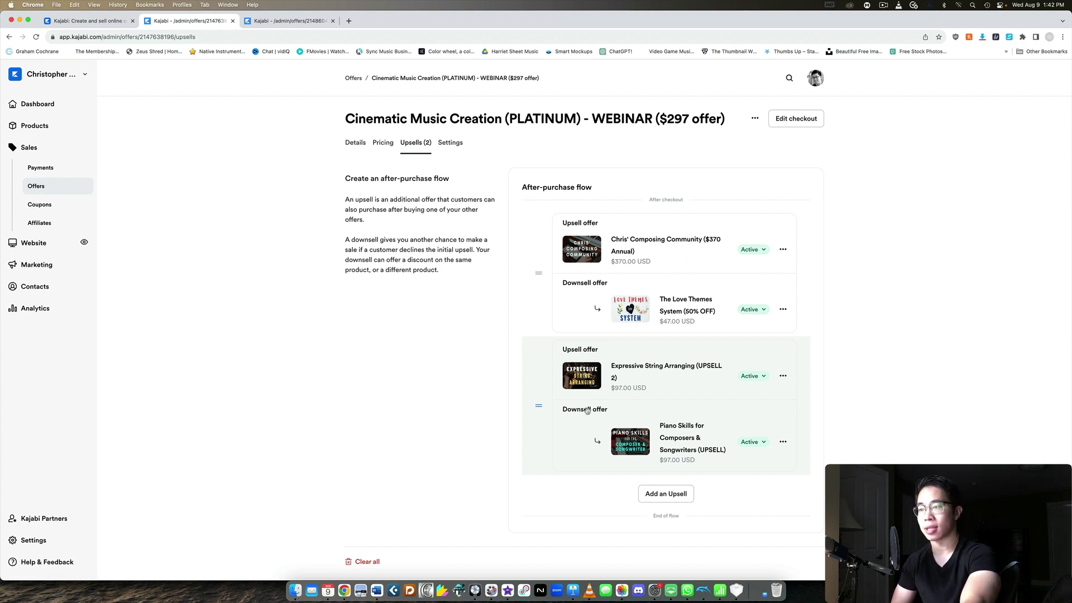
left_click(691, 453)
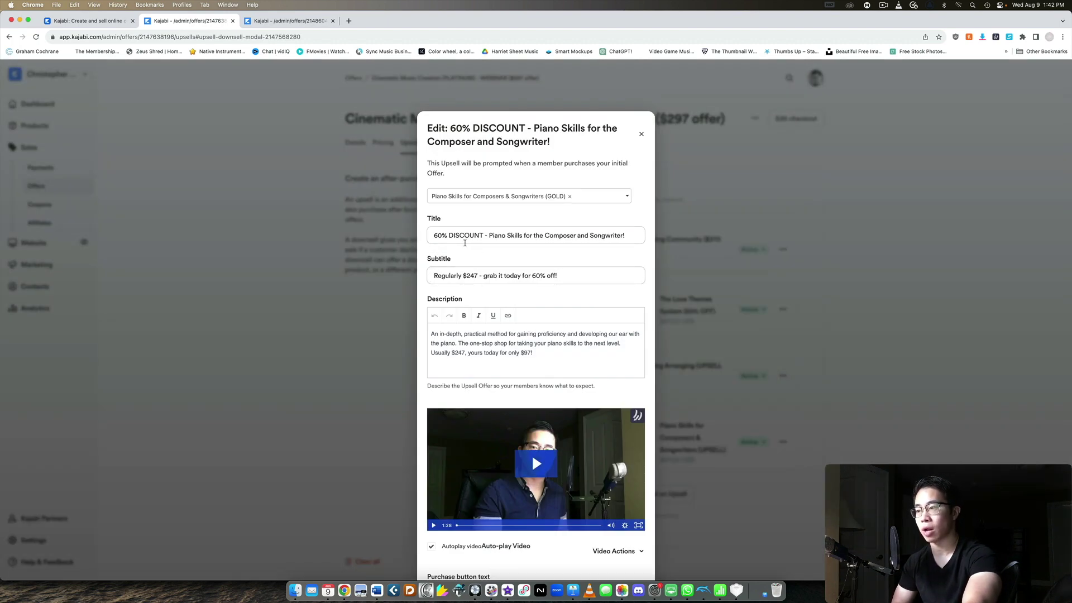
scroll(465, 245, "down", 3)
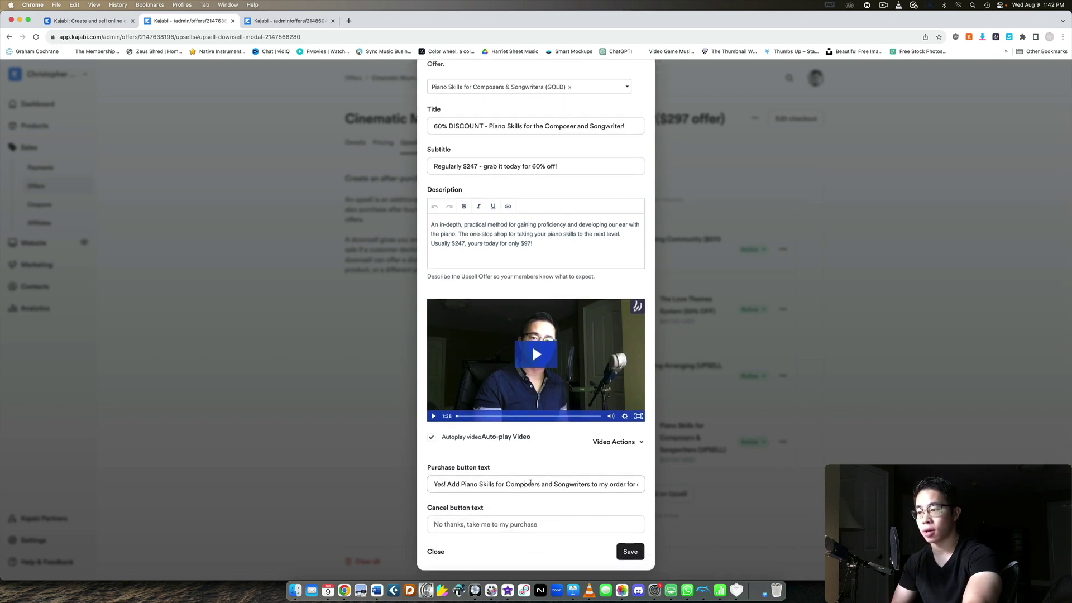
left_click(531, 483)
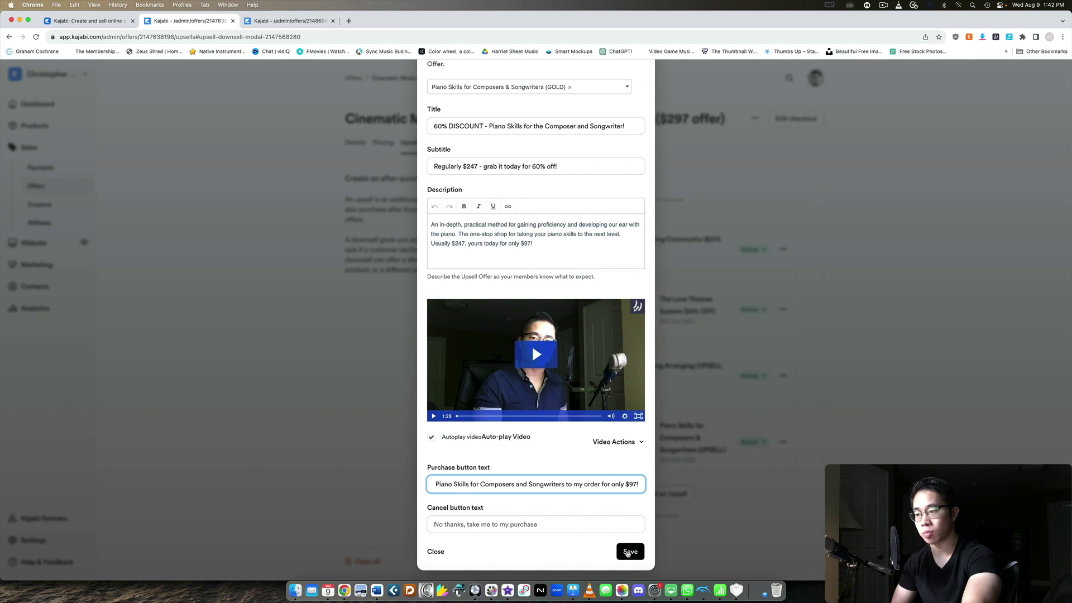
left_click(628, 551)
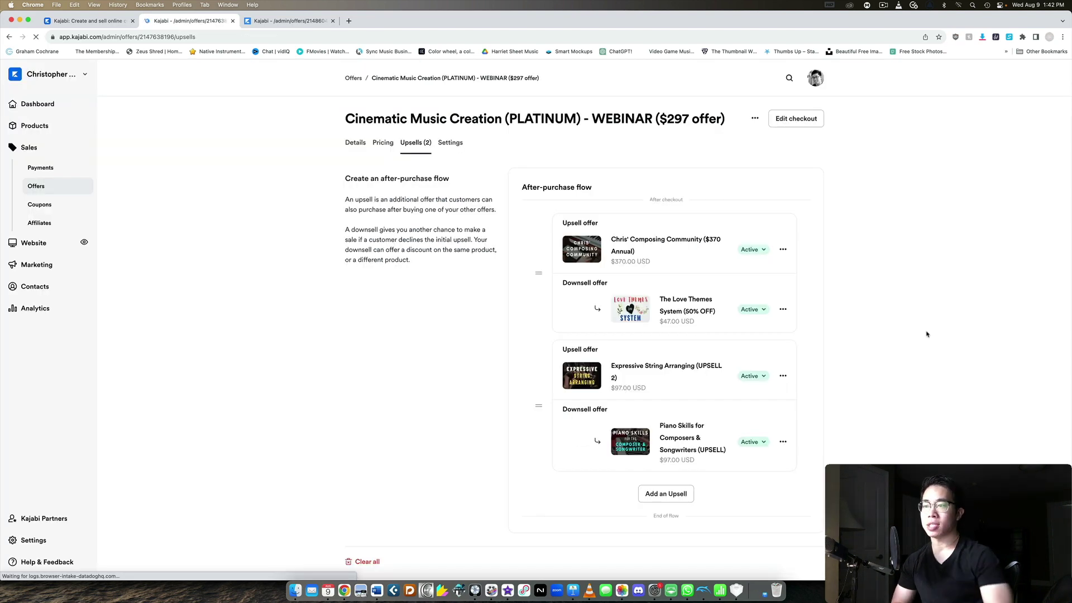